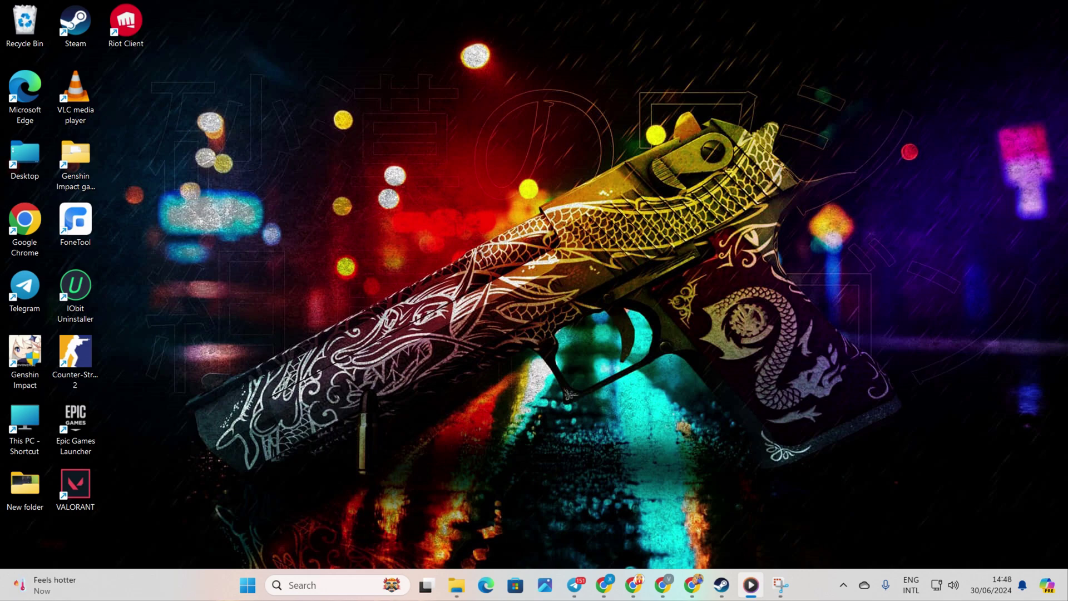
# Step: Browse to Local Disk (C:) > Program Files (x86) full screen and select the Steam folder
pyautogui.doubleClick(24, 159)
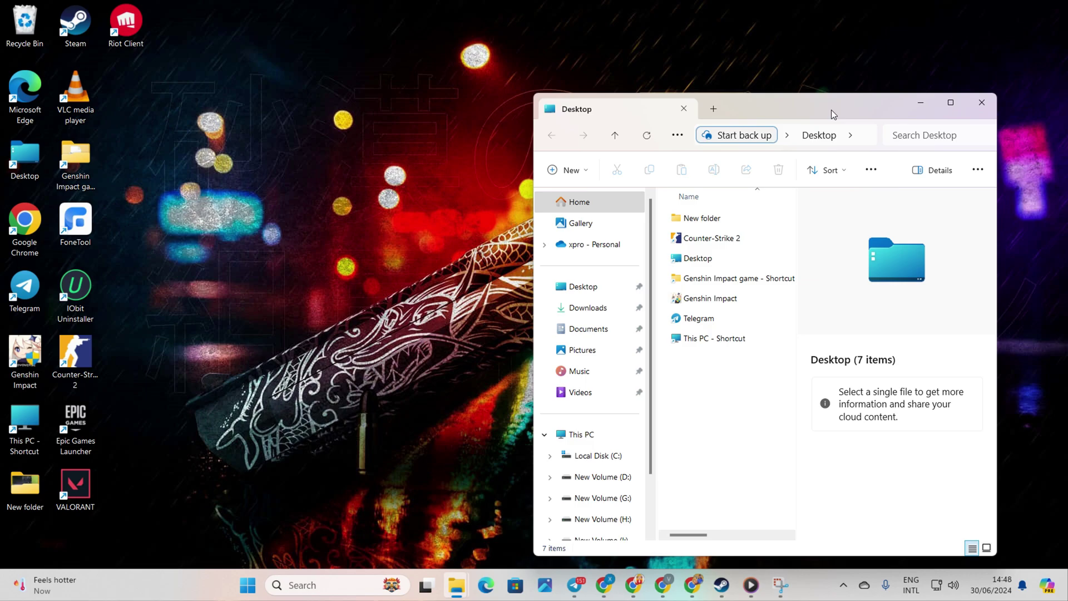
pyautogui.moveTo(831, 109); pyautogui.dragTo(602, 70)
pyautogui.click(377, 414)
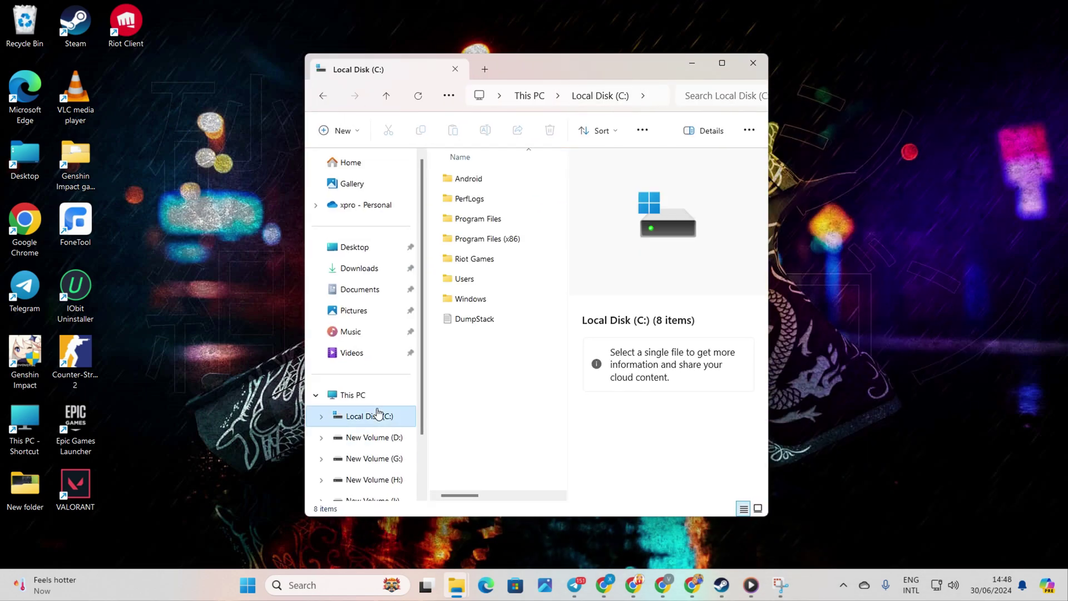
pyautogui.doubleClick(492, 239)
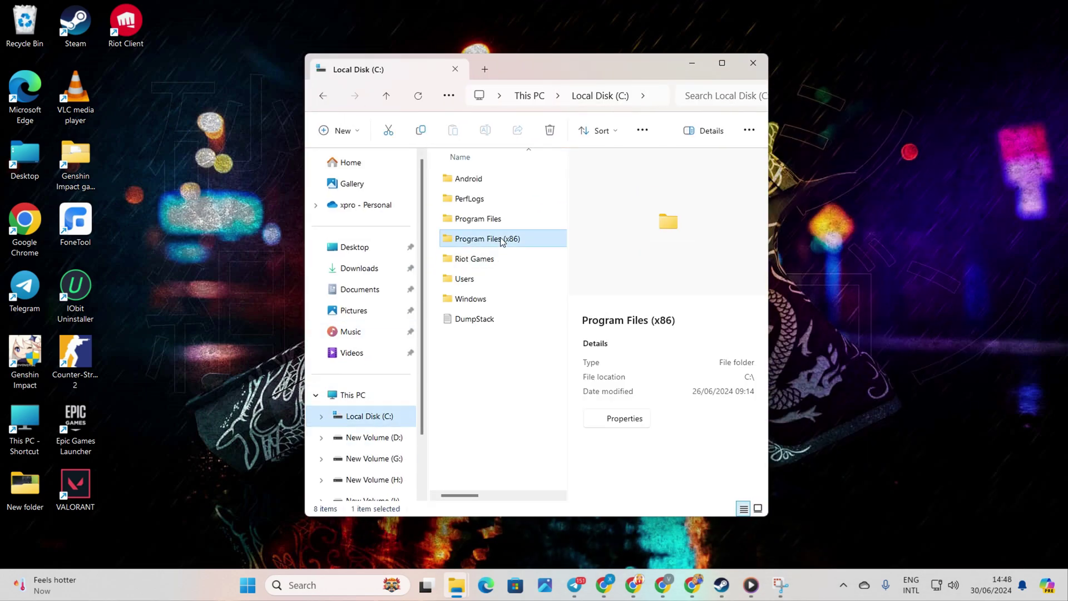
pyautogui.click(726, 66)
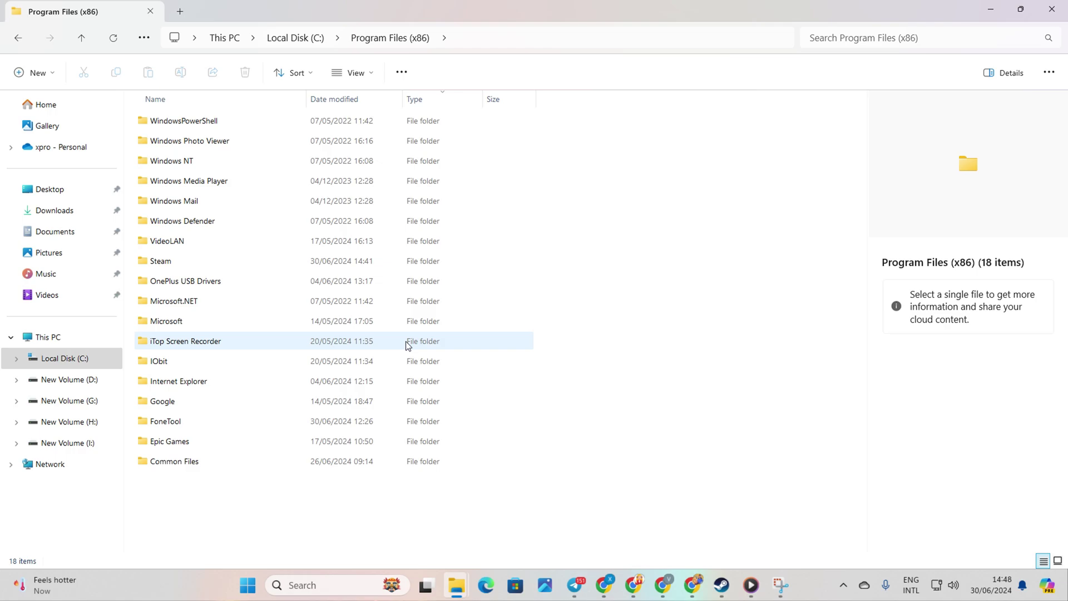
pyautogui.click(167, 244)
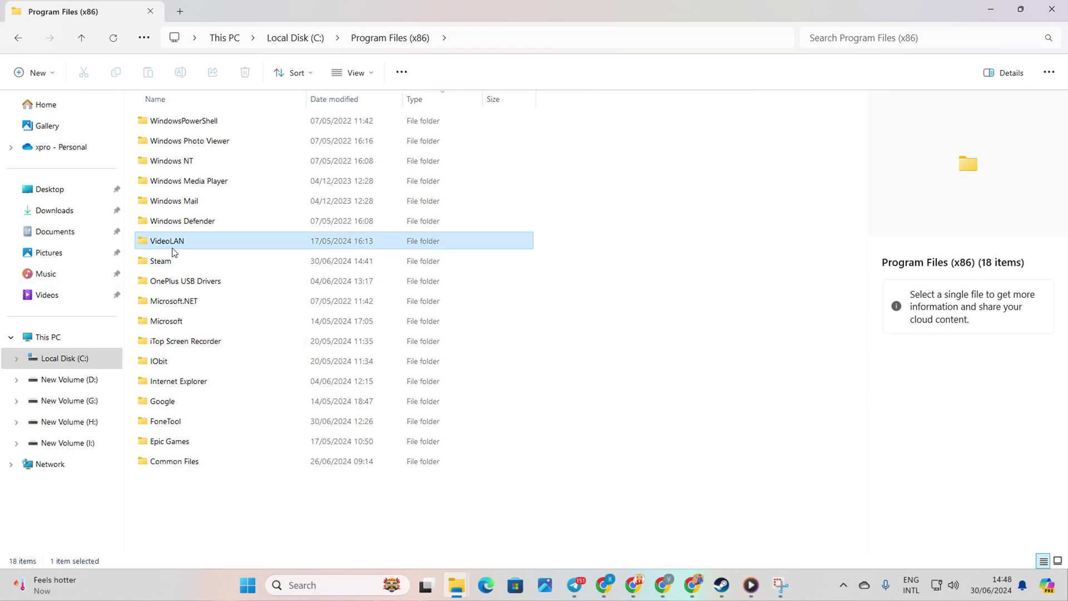
pyautogui.click(167, 265)
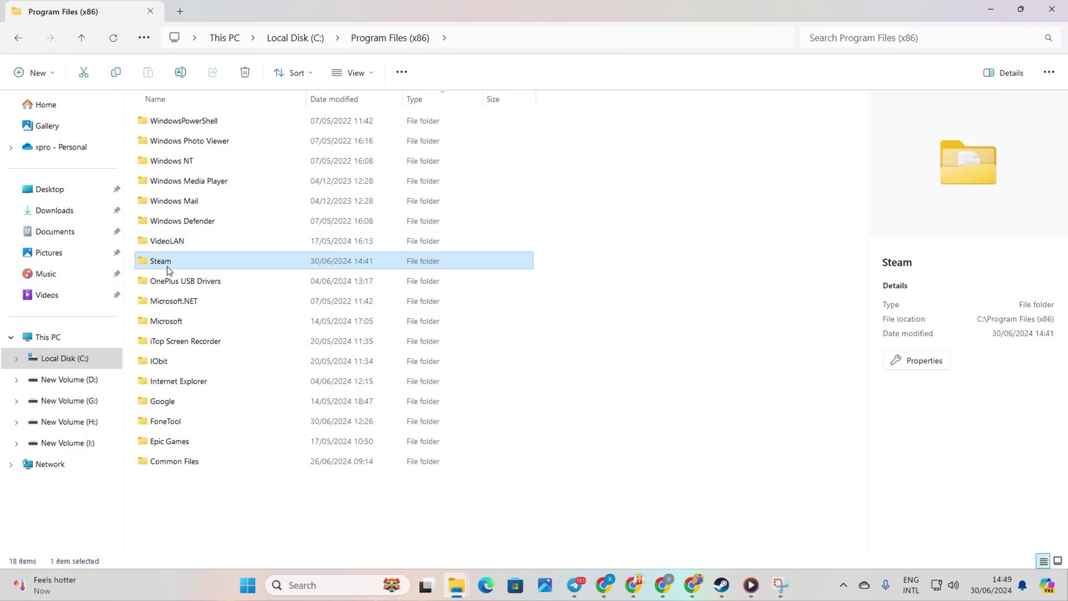
# Step: Toggle the Steam folder's Read-only attribute and apply it to all subfolders and files
pyautogui.rightClick(167, 266)
pyautogui.click(216, 424)
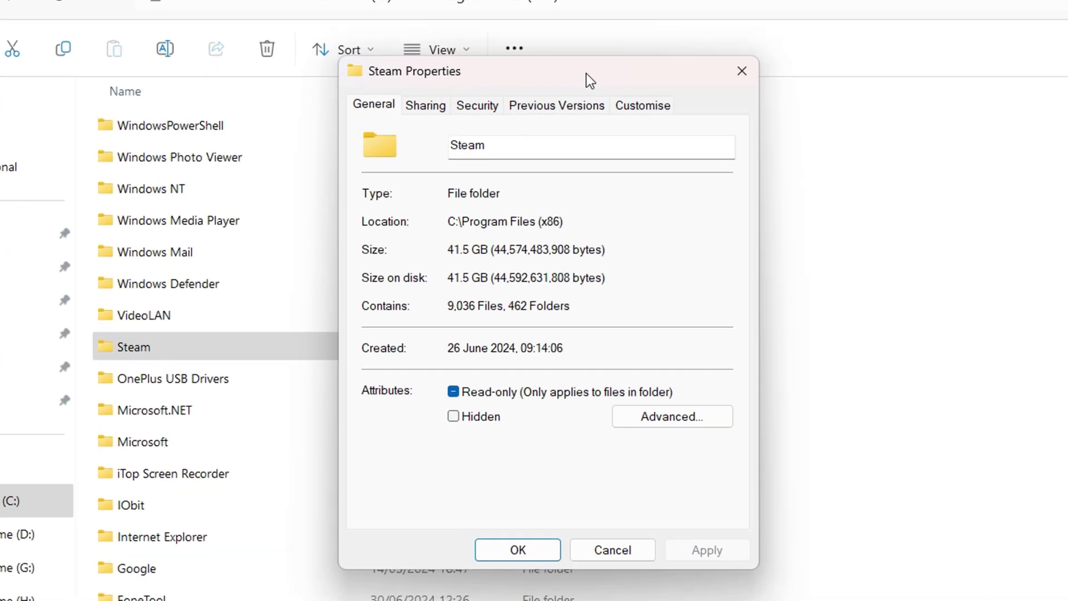
pyautogui.click(246, 448)
pyautogui.click(698, 555)
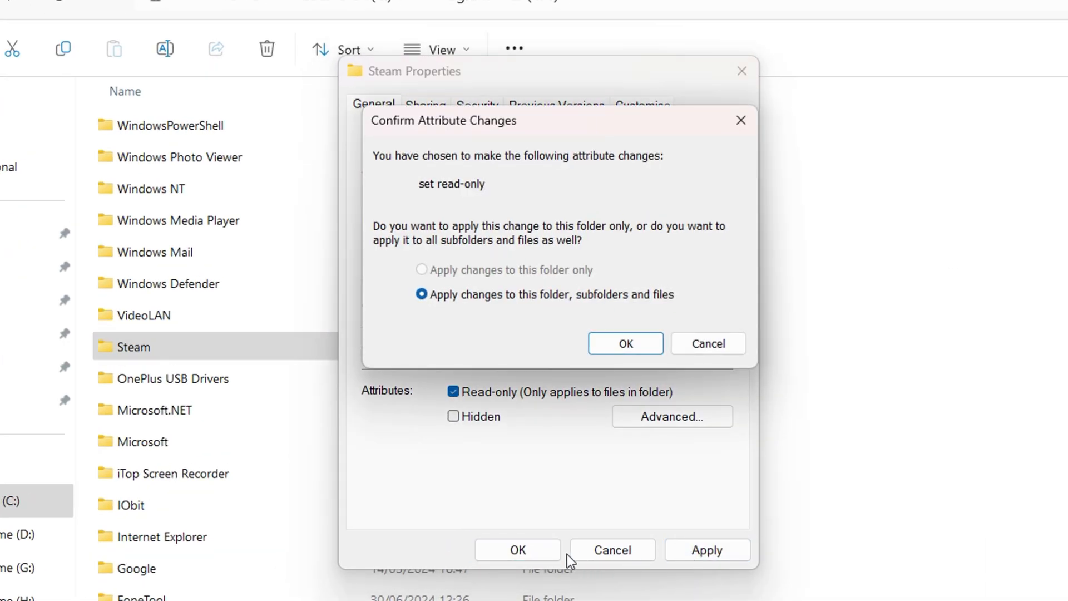
pyautogui.click(626, 348)
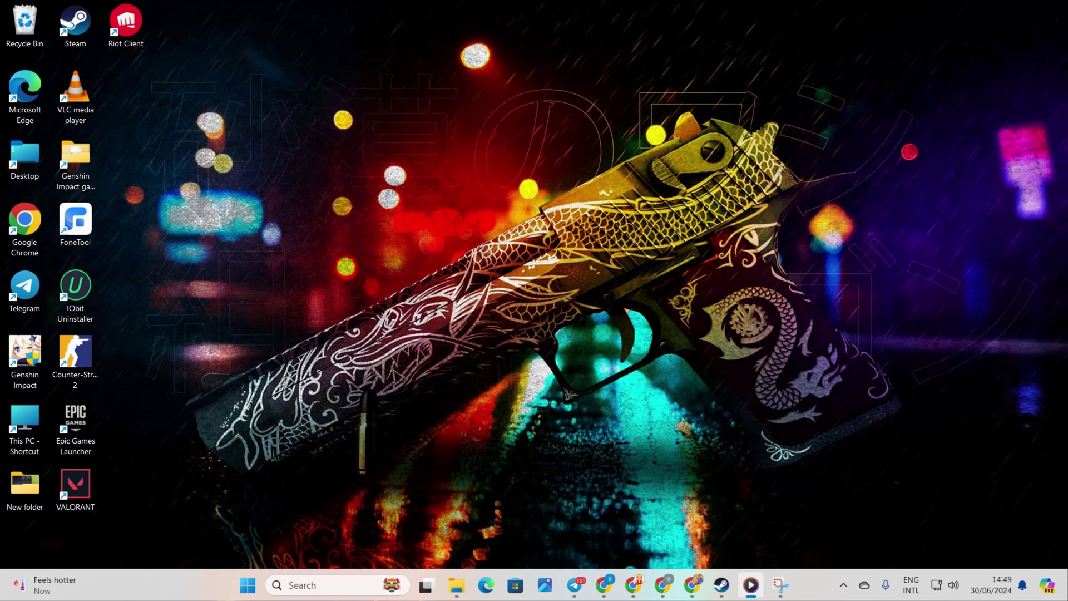
# Step: Exit Steam completely from its system tray icon
pyautogui.click(842, 587)
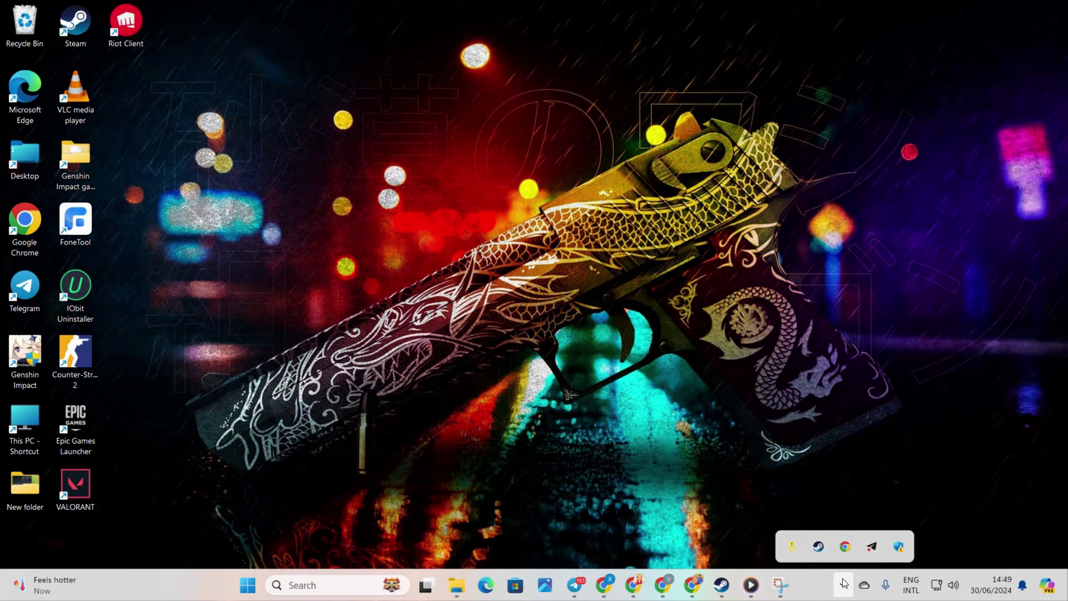
pyautogui.rightClick(819, 544)
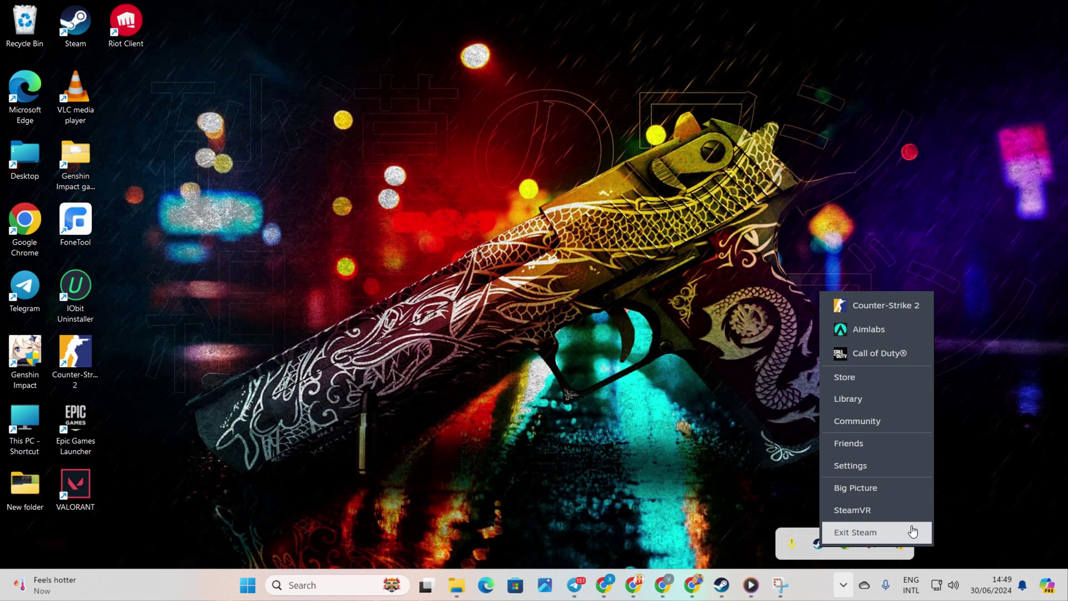
pyautogui.click(964, 513)
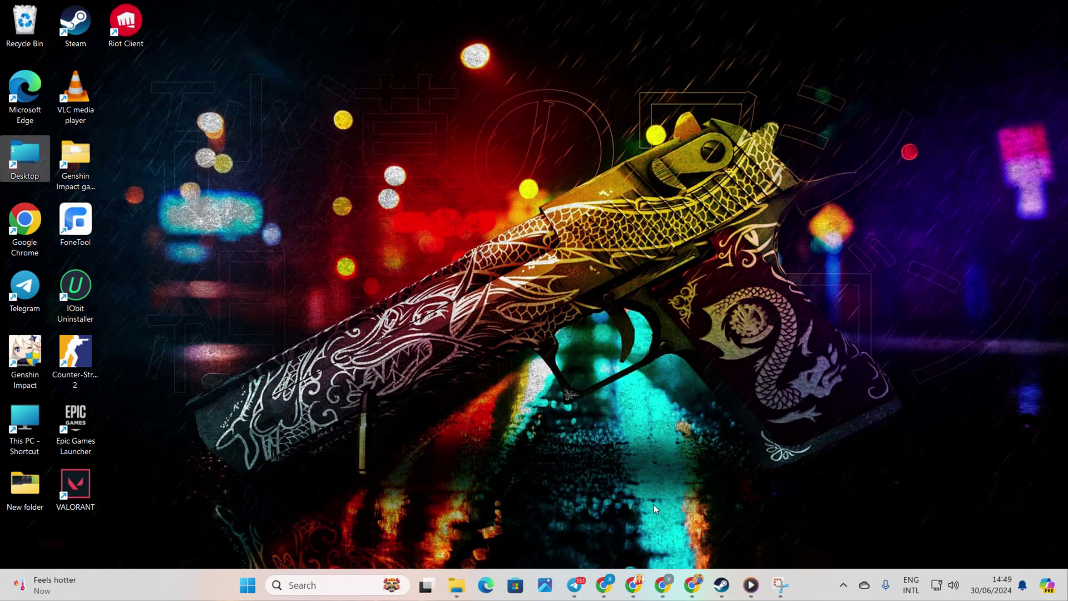
# Step: Run Steam as administrator from the desktop shortcut, view Counter-Strike 2, then close it
pyautogui.rightClick(80, 32)
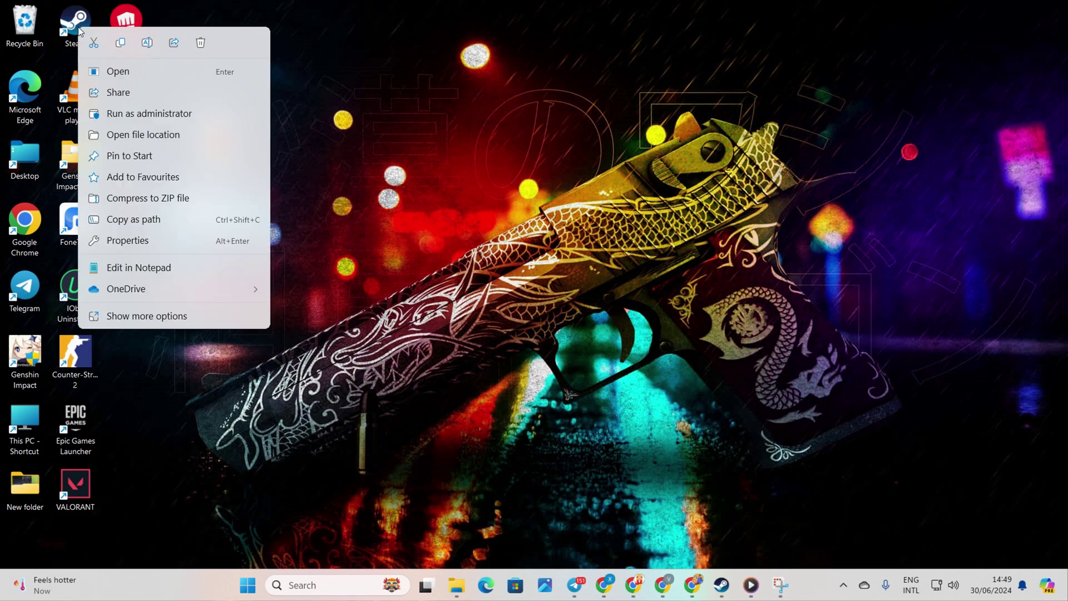
pyautogui.click(147, 120)
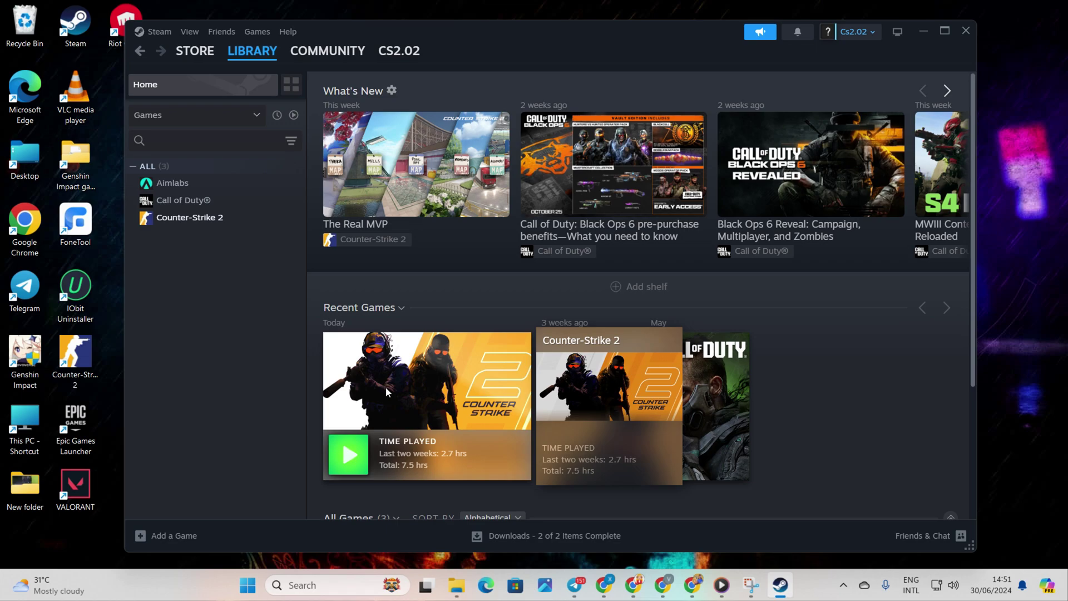
pyautogui.click(385, 386)
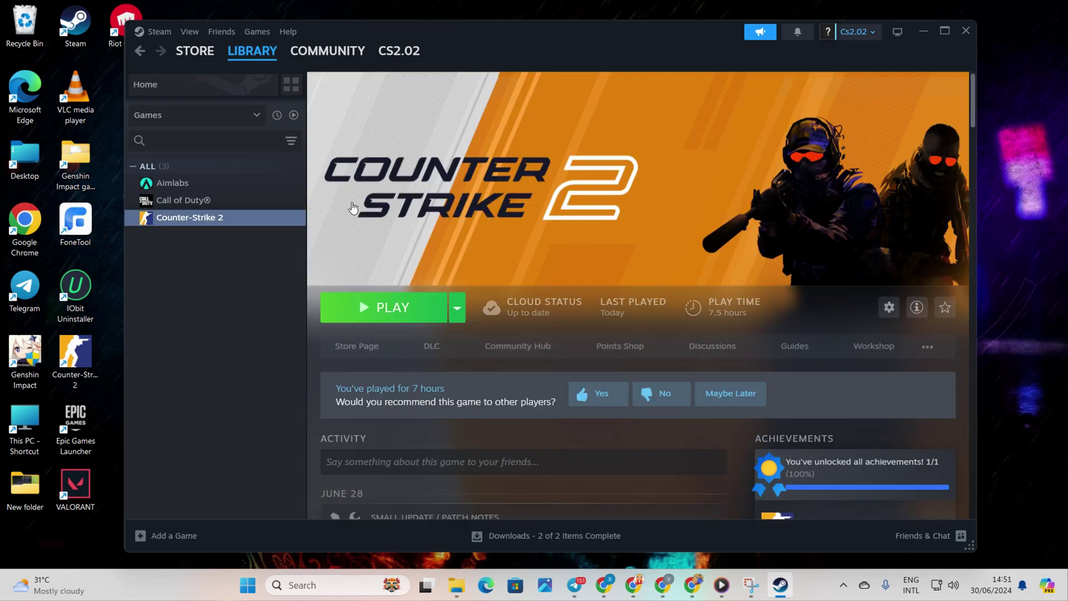
pyautogui.click(966, 32)
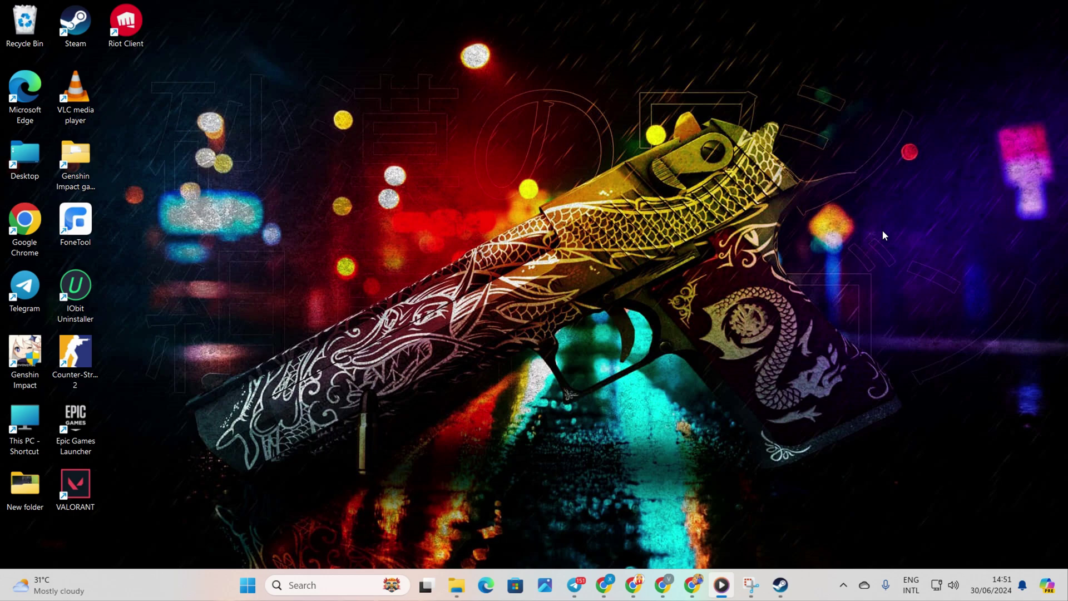
# Step: Quit the Steam client again from the hidden tray apps
pyautogui.click(843, 584)
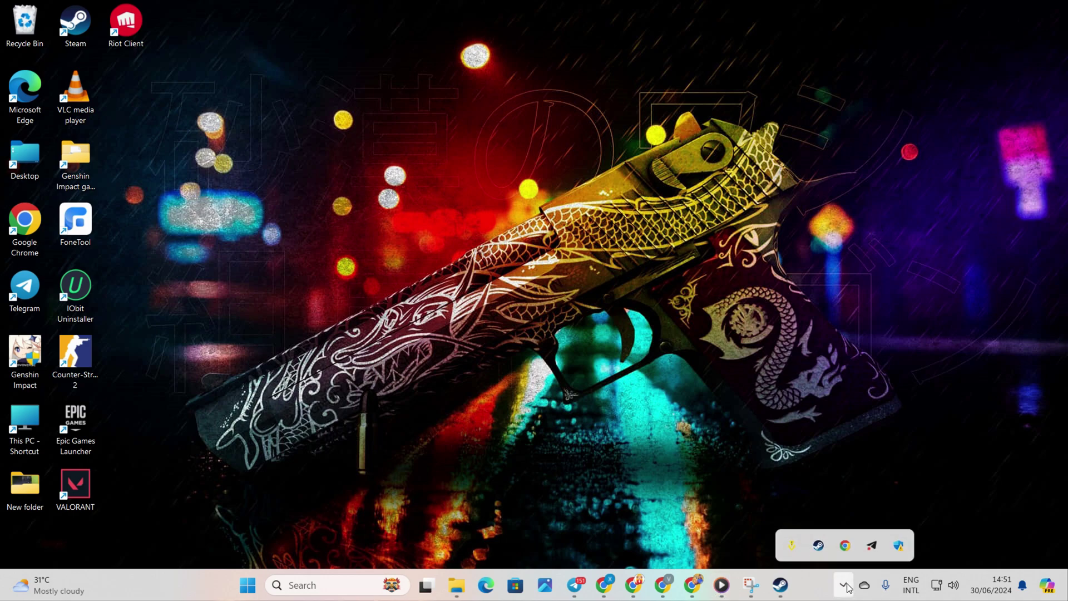
pyautogui.rightClick(819, 545)
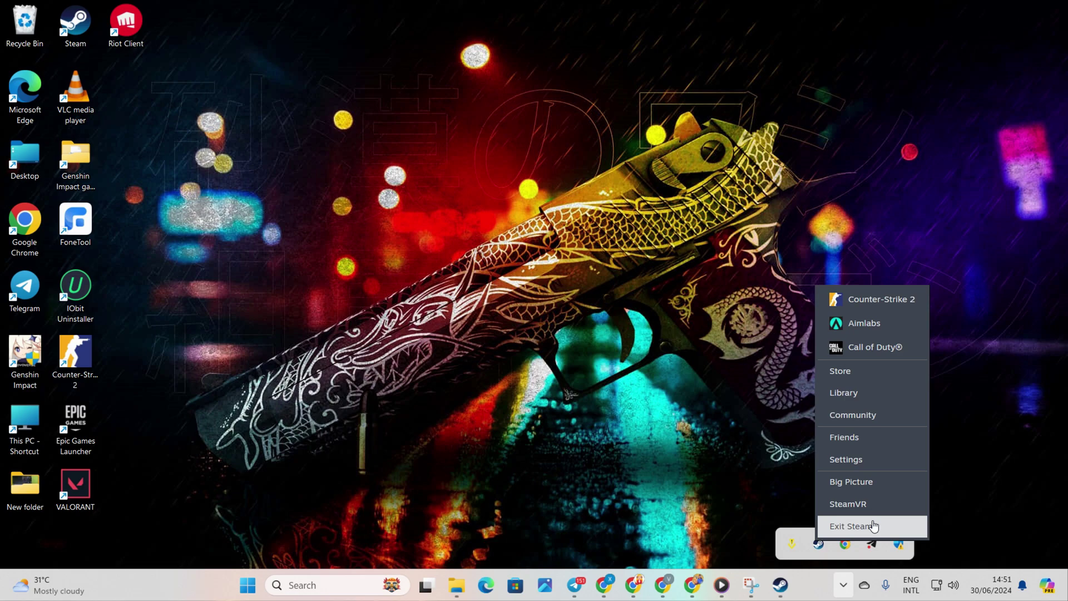
pyautogui.click(860, 526)
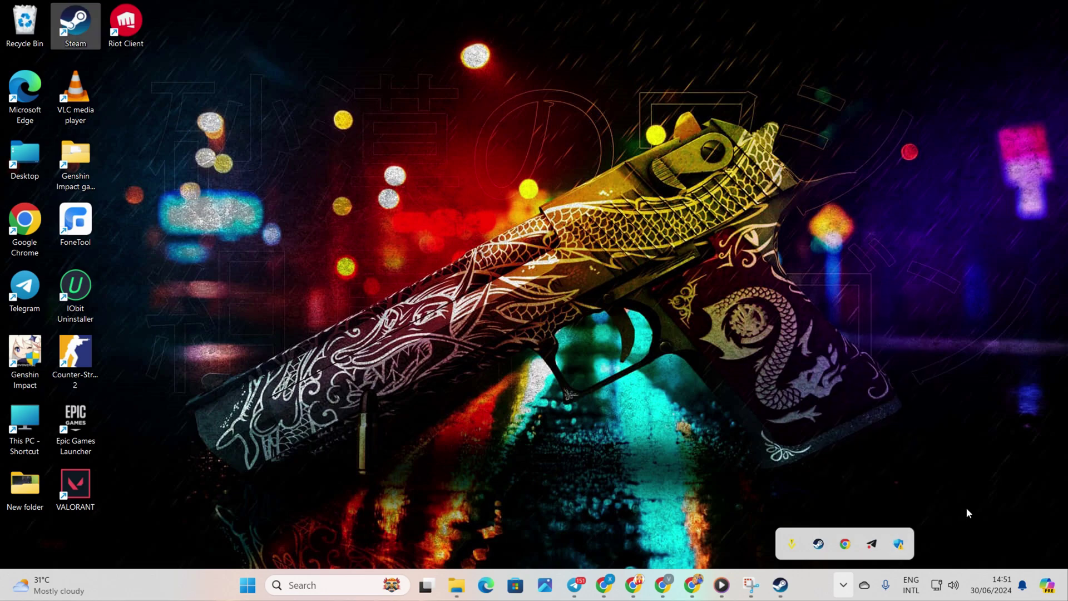
# Step: Delete the appcache folder from Steam's install location and close the folder window
pyautogui.rightClick(88, 28)
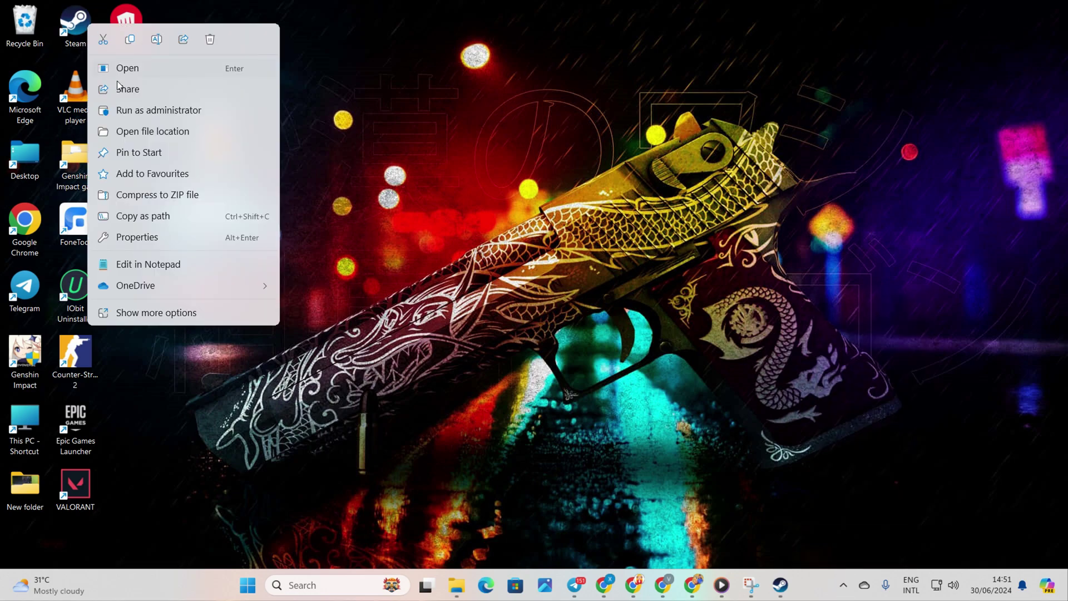
pyautogui.click(154, 132)
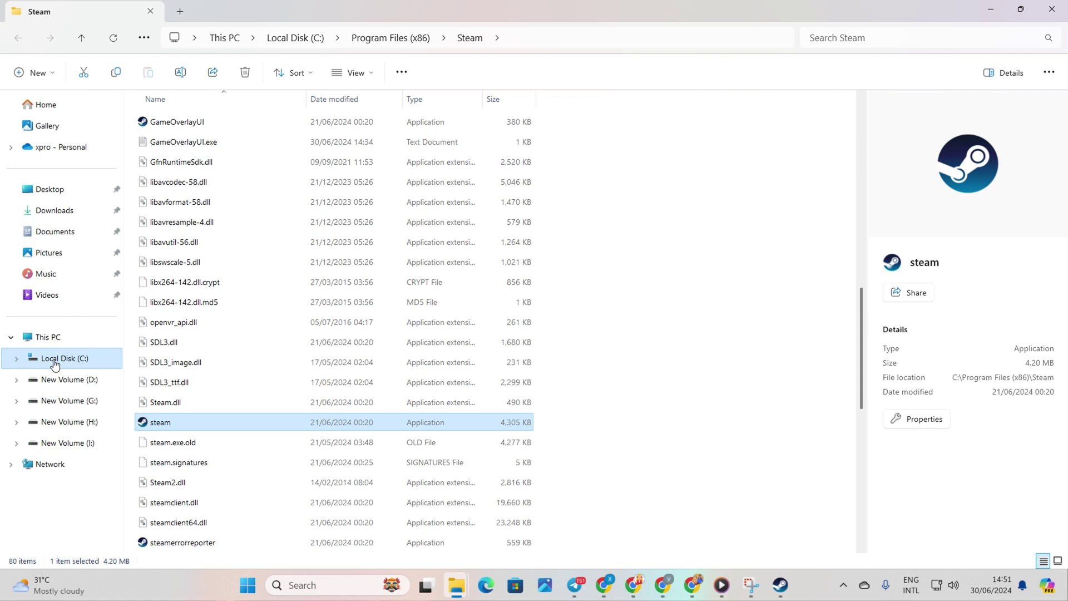
pyautogui.scroll(6, 153, 226)
pyautogui.scroll(5, 163, 192)
pyautogui.click(180, 124)
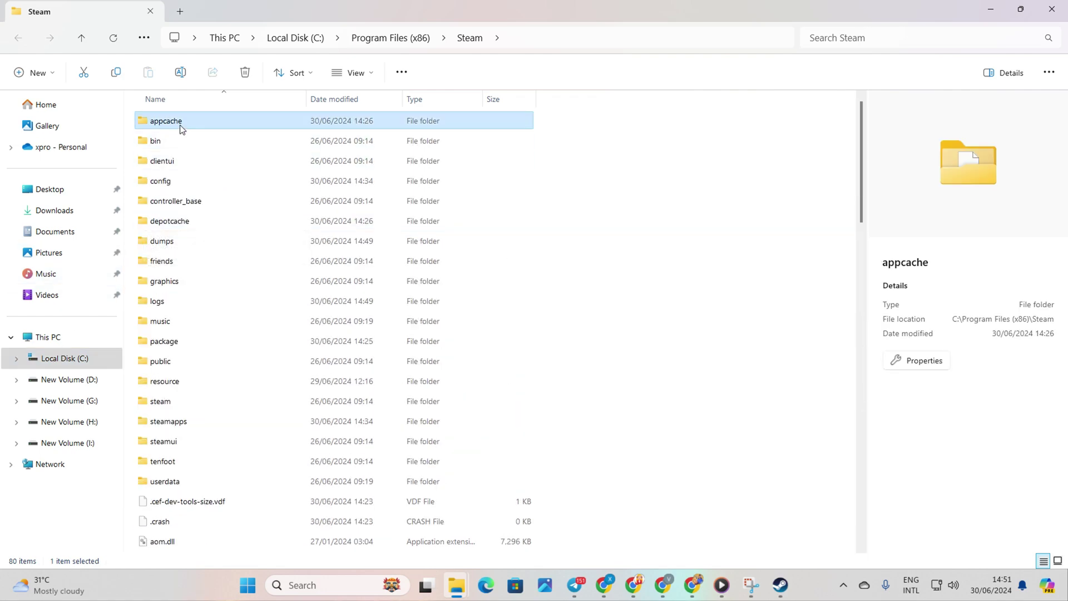
pyautogui.rightClick(189, 118)
pyautogui.press('Escape')
pyautogui.press('Delete')
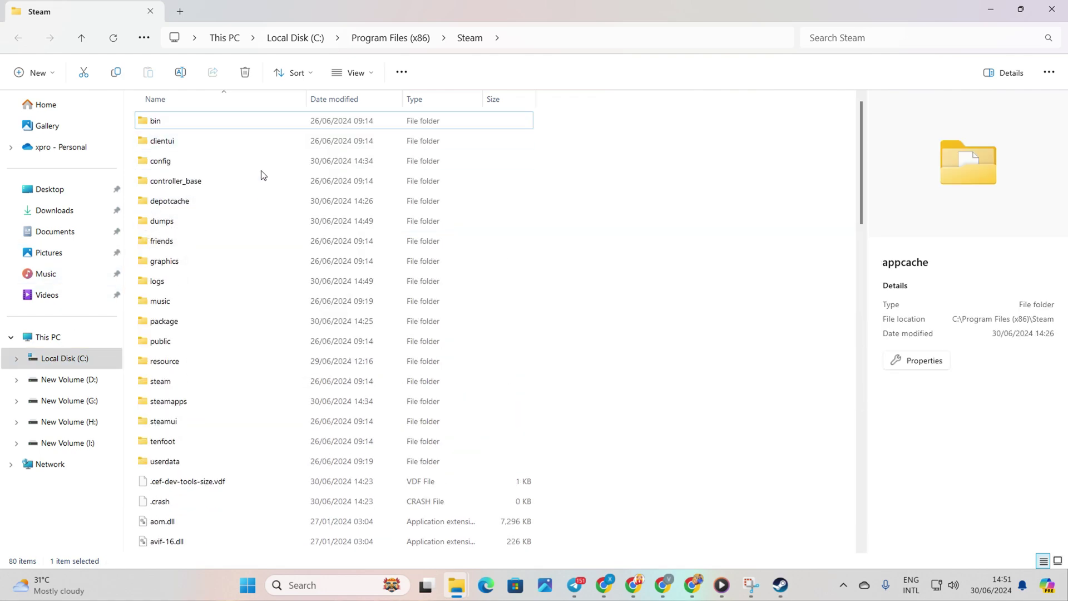
pyautogui.click(1051, 9)
# Step: Request Clear Cache from Steam's Settings > Downloads page
pyautogui.click(155, 31)
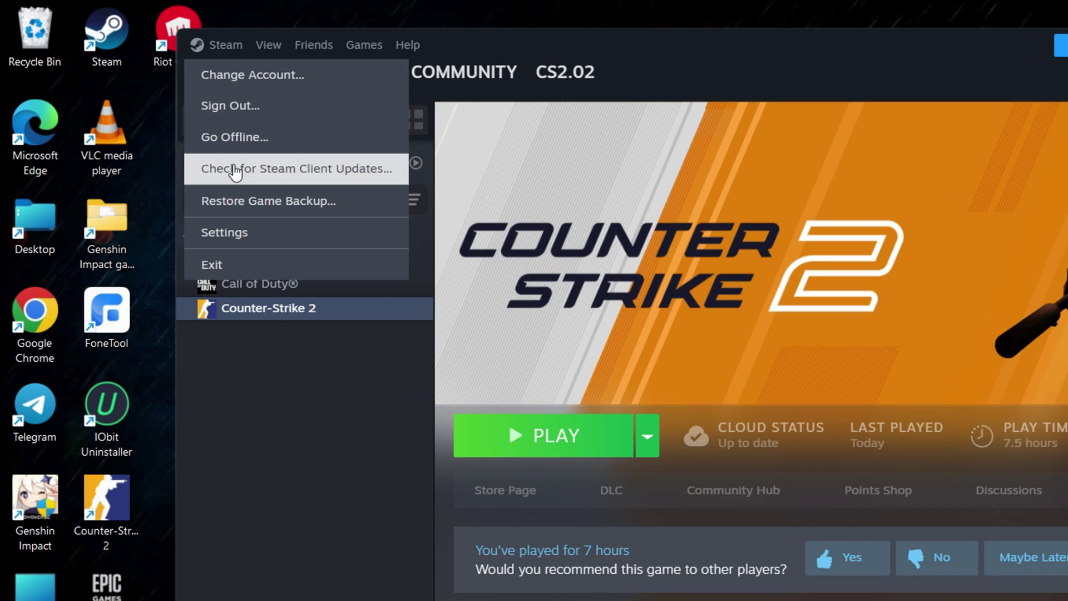
pyautogui.click(163, 164)
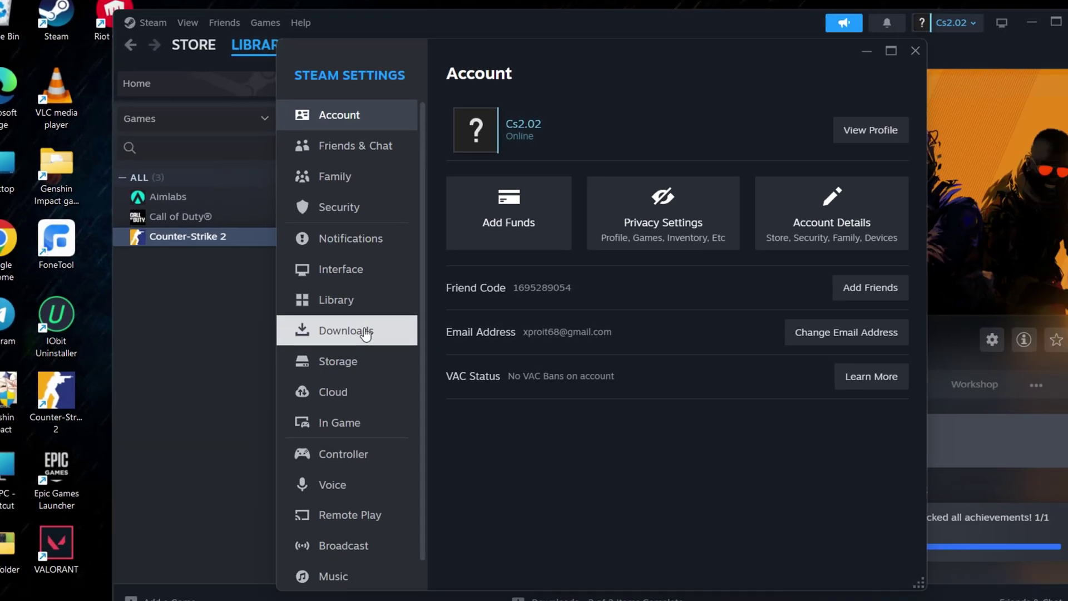
pyautogui.click(482, 430)
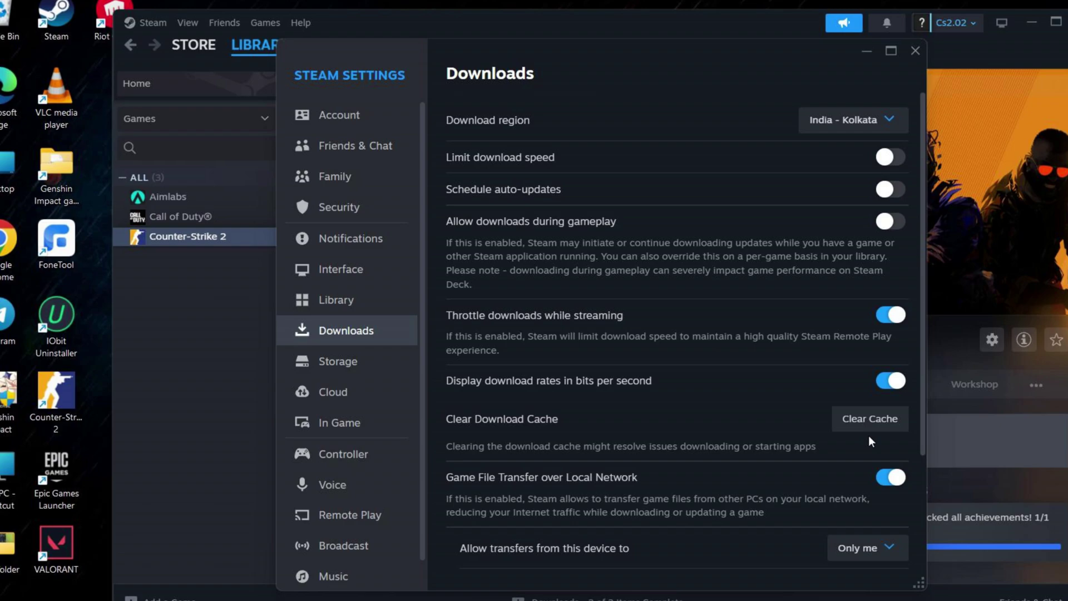
pyautogui.click(863, 411)
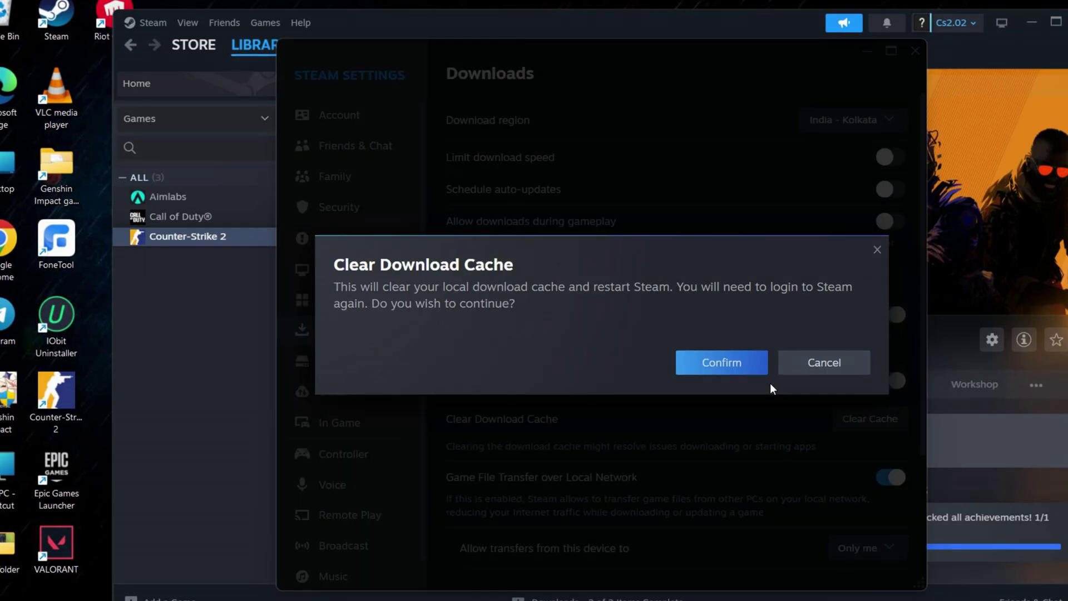
# Step: Confirm clearing the download cache so Steam restarts
pyautogui.click(752, 370)
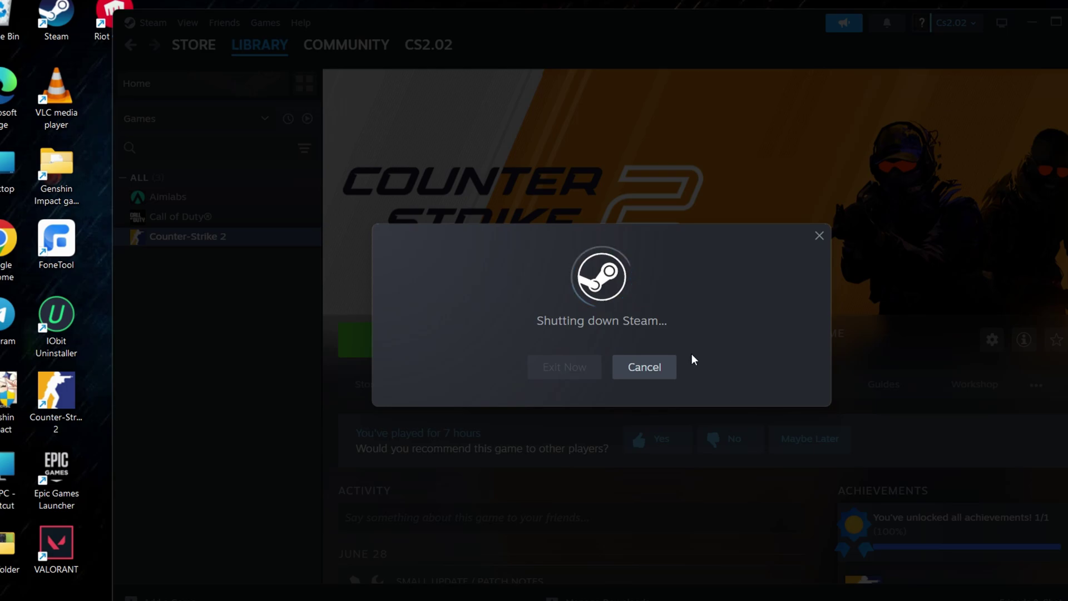